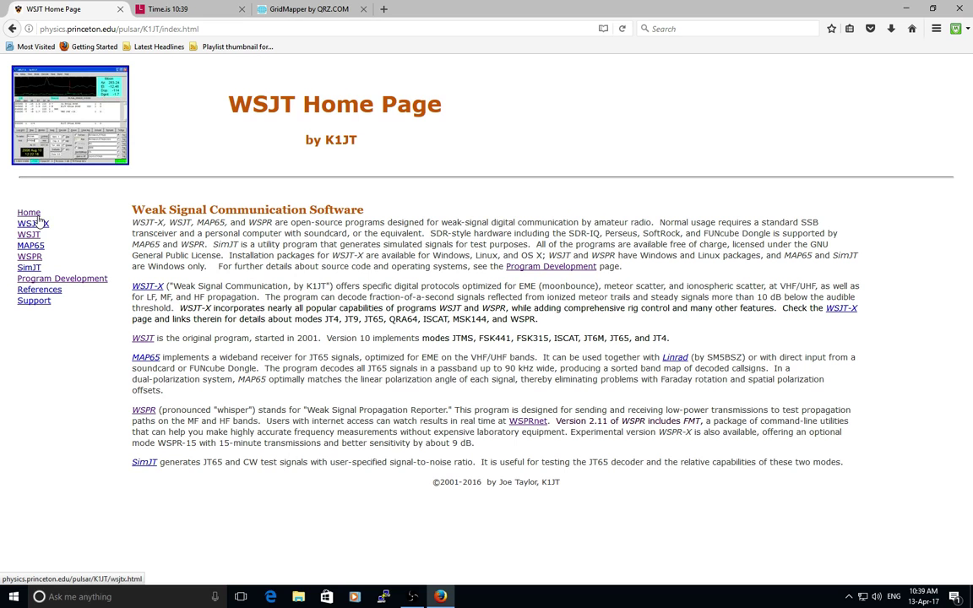
# Download the Windows "WSPR 2.12 and FMT" installer from the WSJT site's WSPR page and save the file.
pyautogui.click(34, 258)
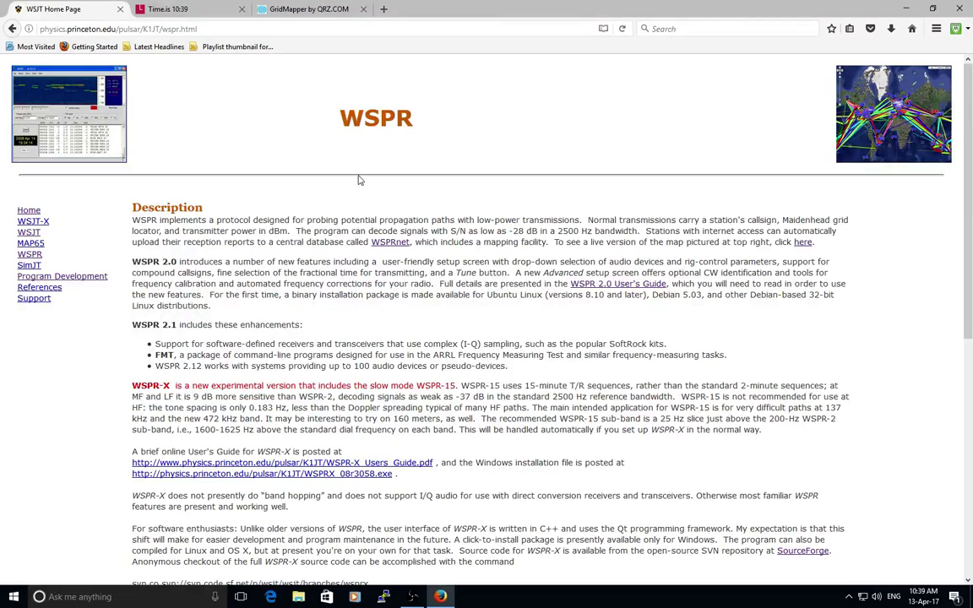
pyautogui.scroll(-5, 278, 169)
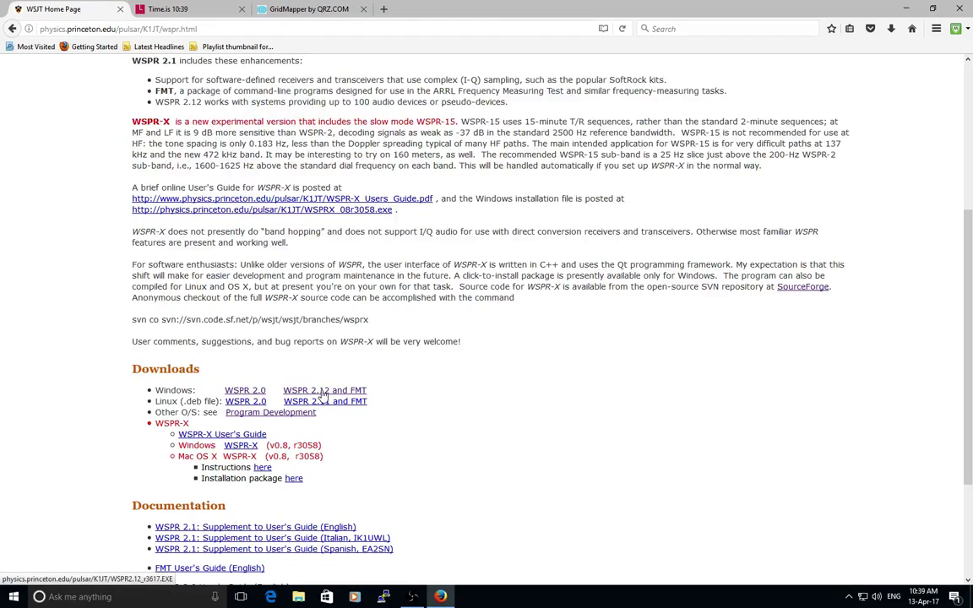
pyautogui.click(323, 393)
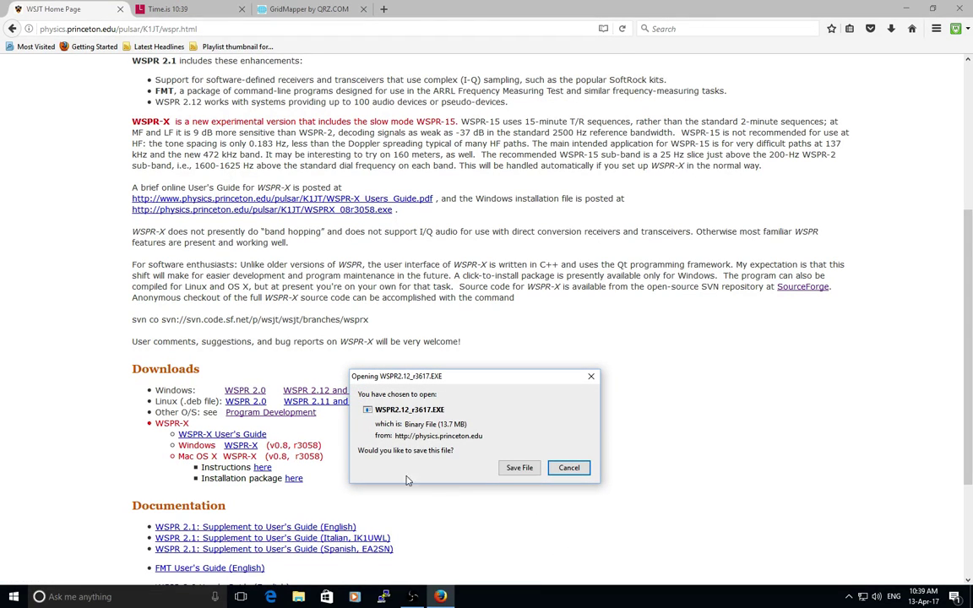
pyautogui.click(519, 468)
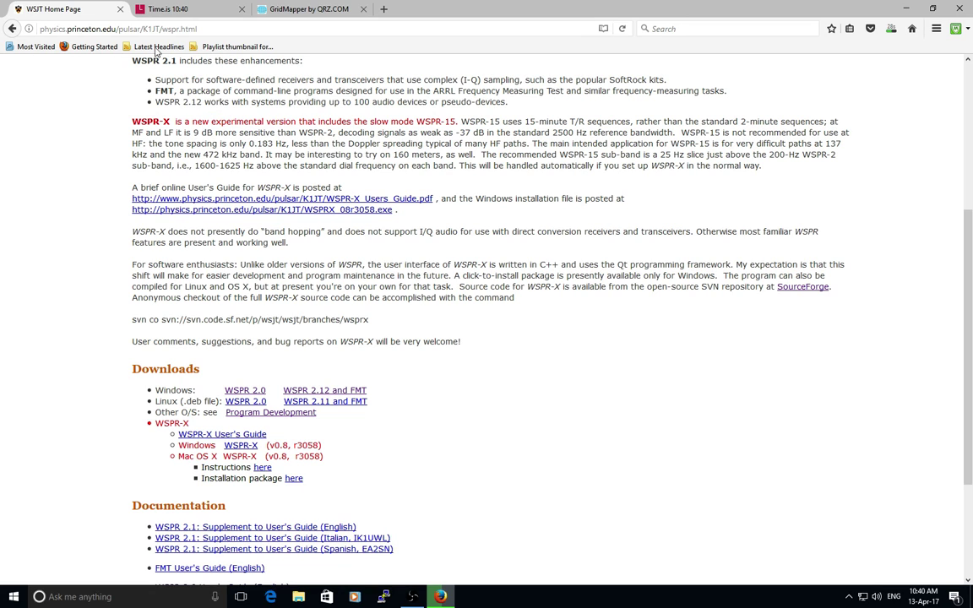
# Check the computer clock's synchronization on Time.is, reloading the page for a fresh reading.
pyautogui.click(177, 11)
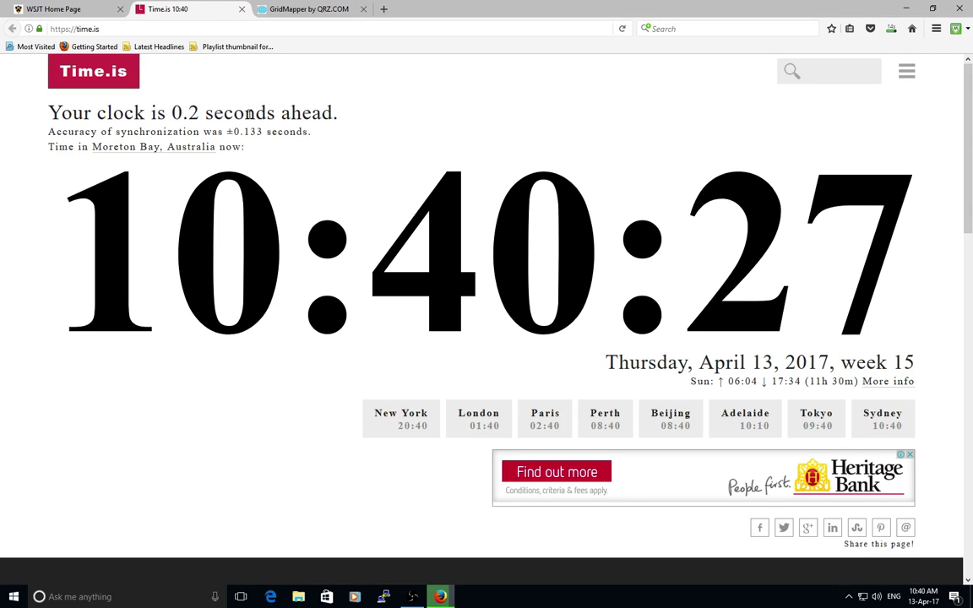
pyautogui.click(621, 29)
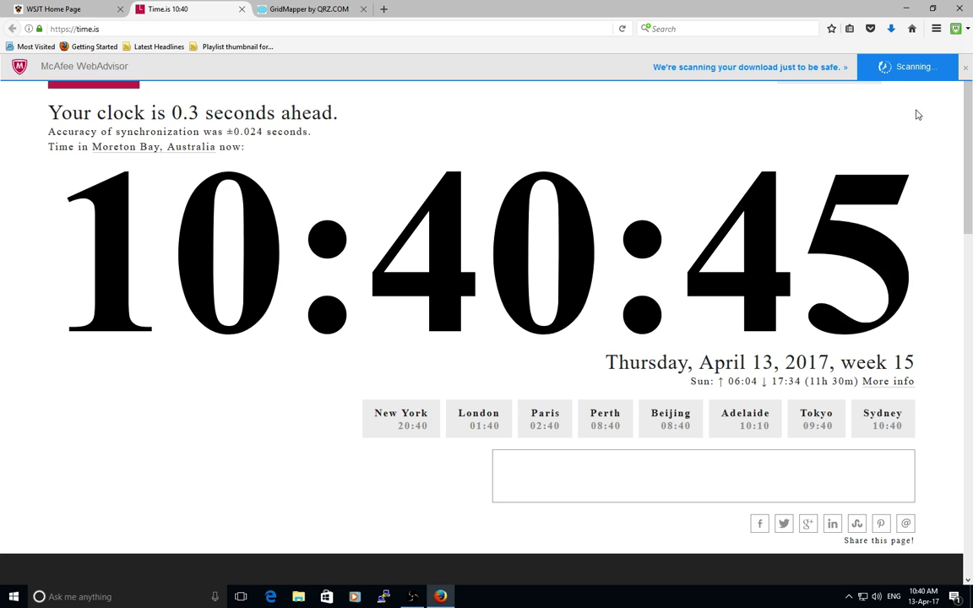
# Locate the newest downloaded WSPR2.12_r3617 installer in its containing folder and run it.
pyautogui.click(893, 30)
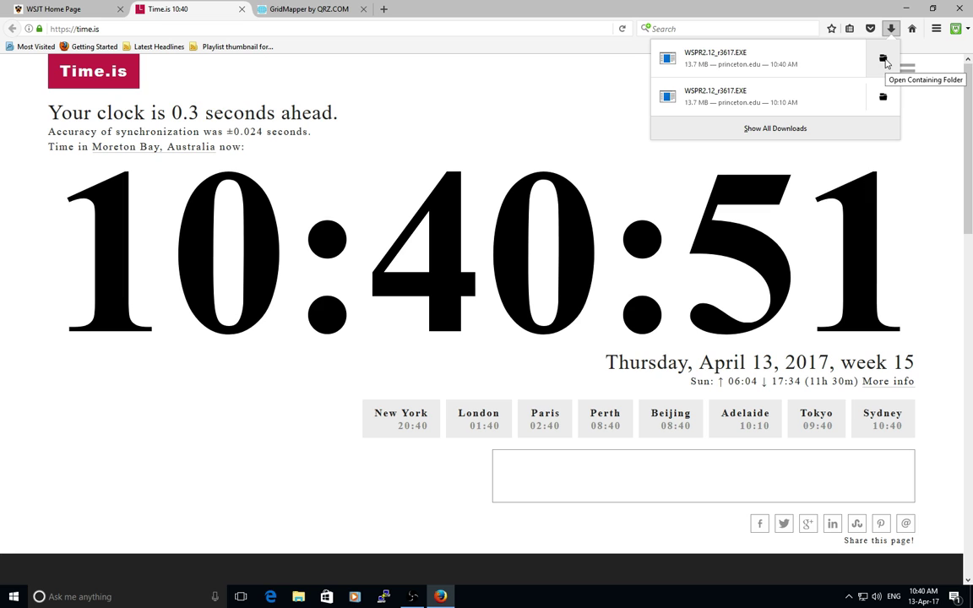
pyautogui.click(884, 59)
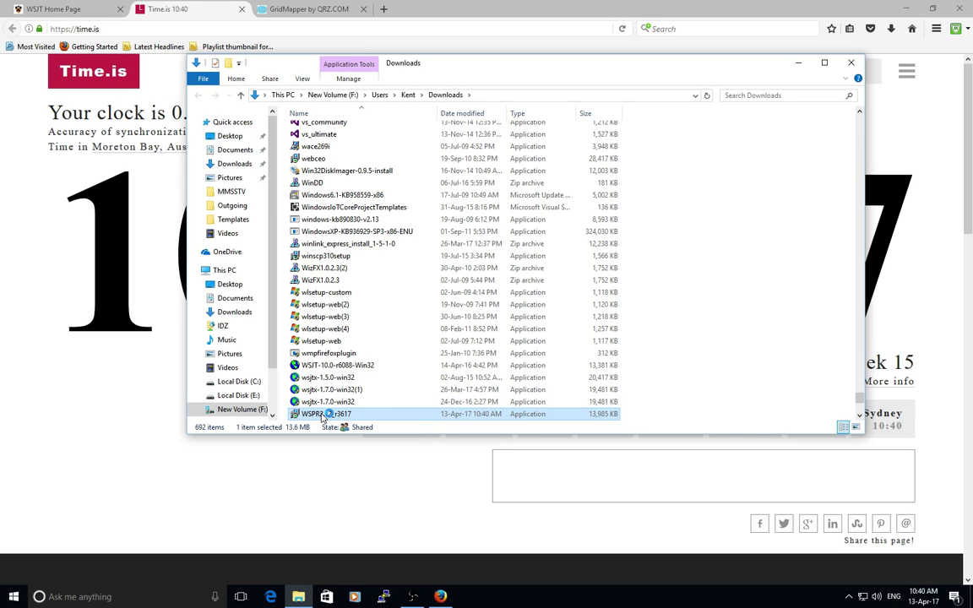
pyautogui.doubleClick(321, 417)
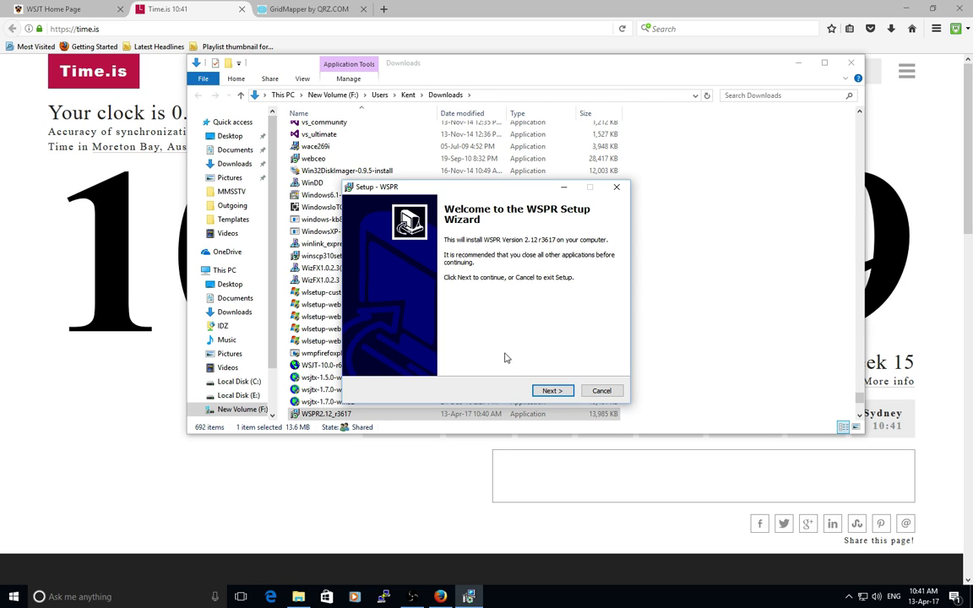
# Install WSPR to c:\WSPR with the Start Menu folder WSPR, finish the setup wizard and close the Downloads folder.
pyautogui.click(554, 390)
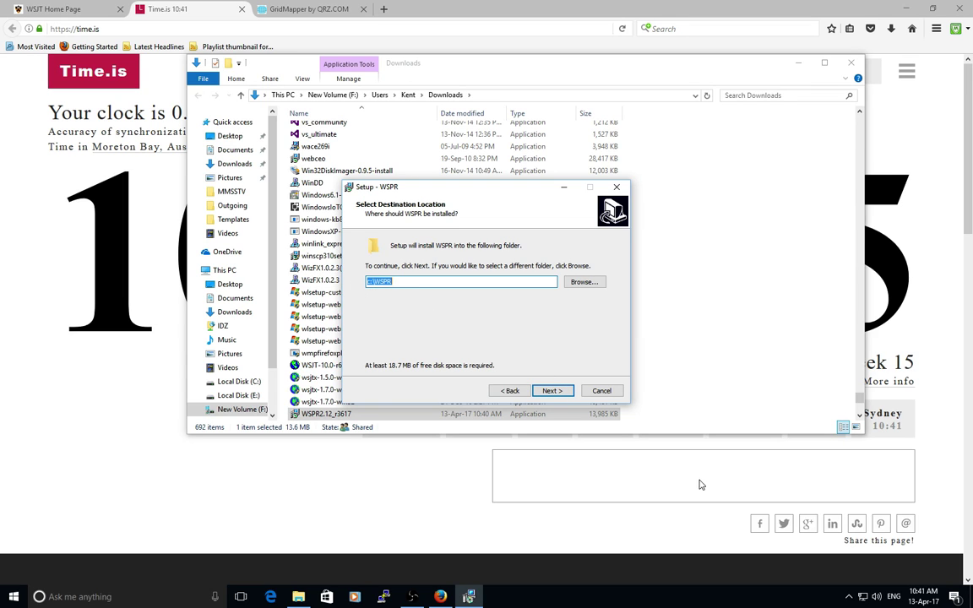
pyautogui.click(564, 391)
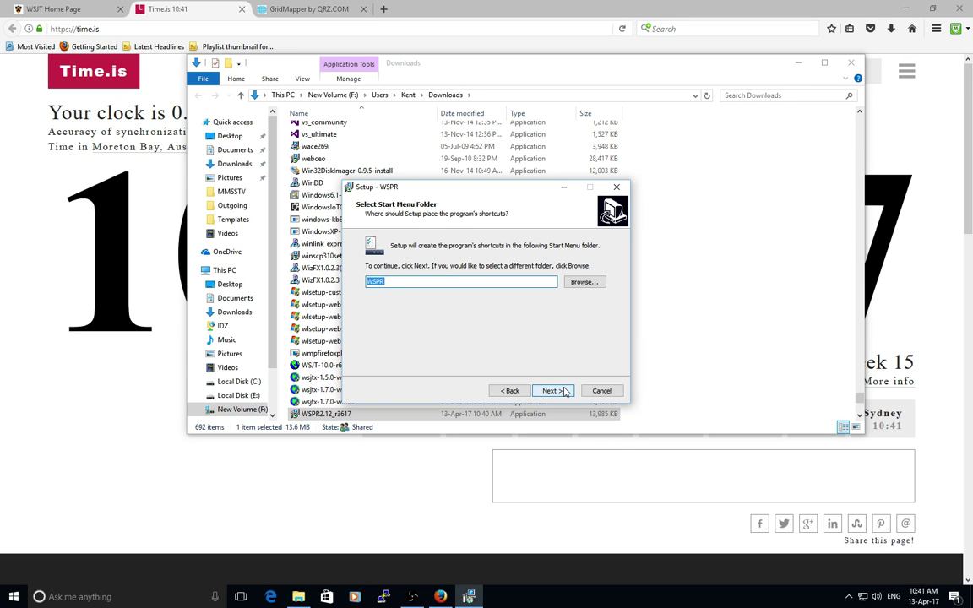
pyautogui.click(566, 390)
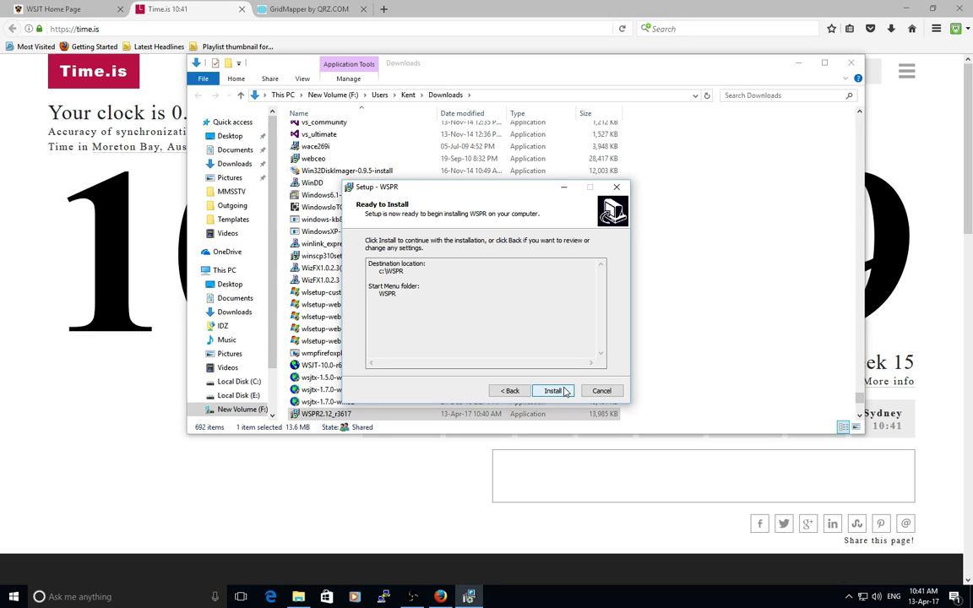
pyautogui.click(555, 391)
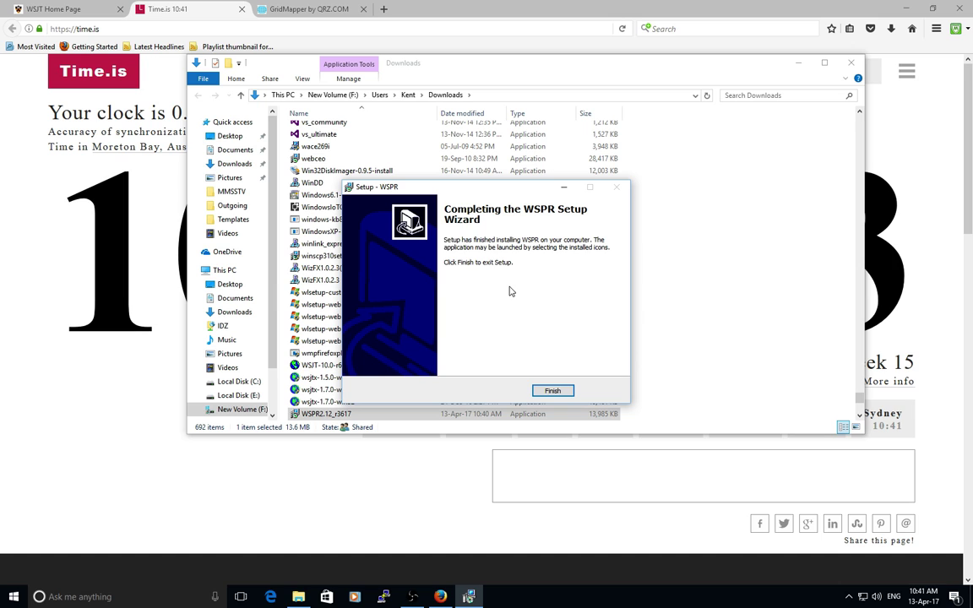
pyautogui.click(559, 393)
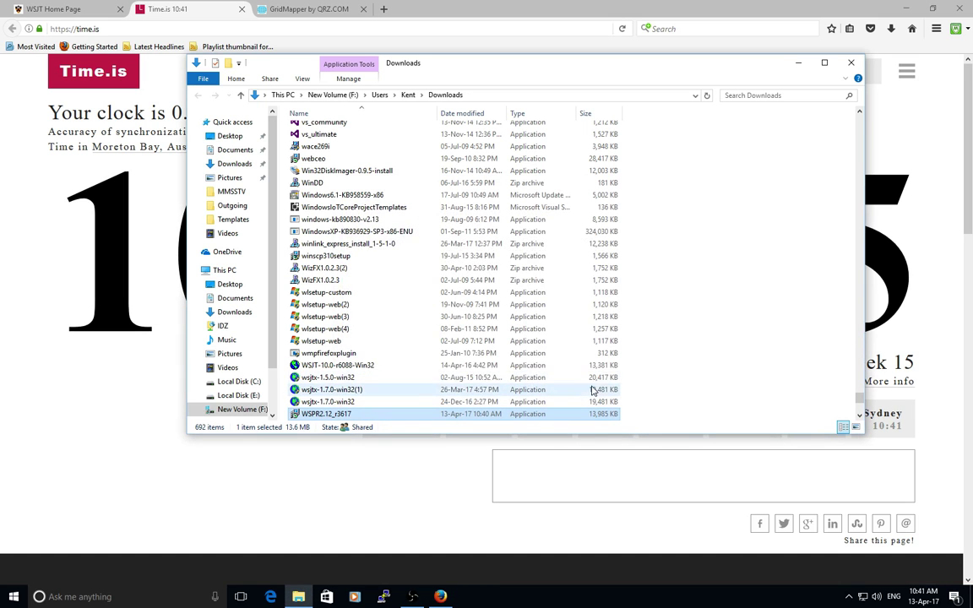
pyautogui.click(850, 63)
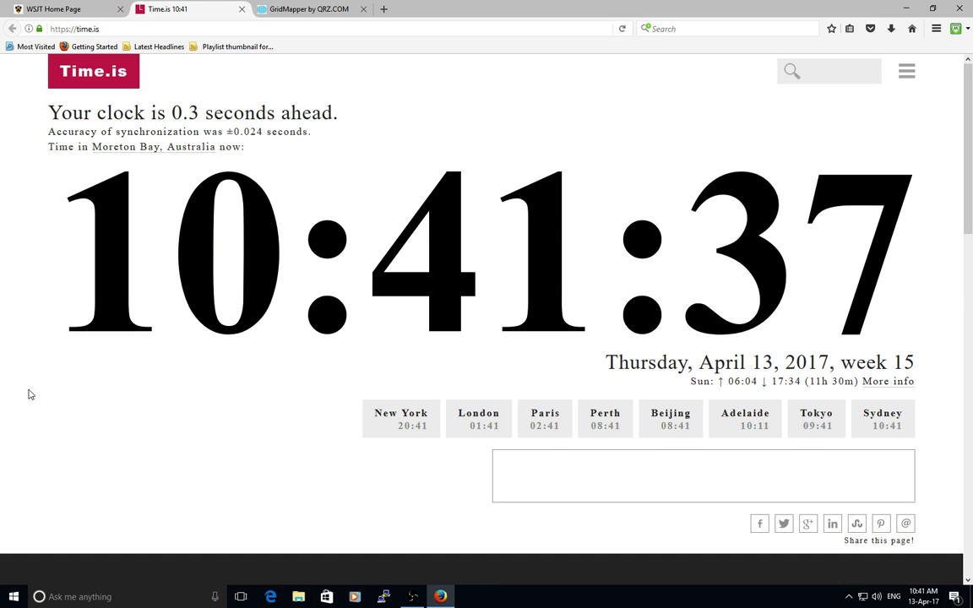
# Launch WSPR from the installed programs and arrange its main and Station parameters windows clear of the console window.
pyautogui.click(14, 597)
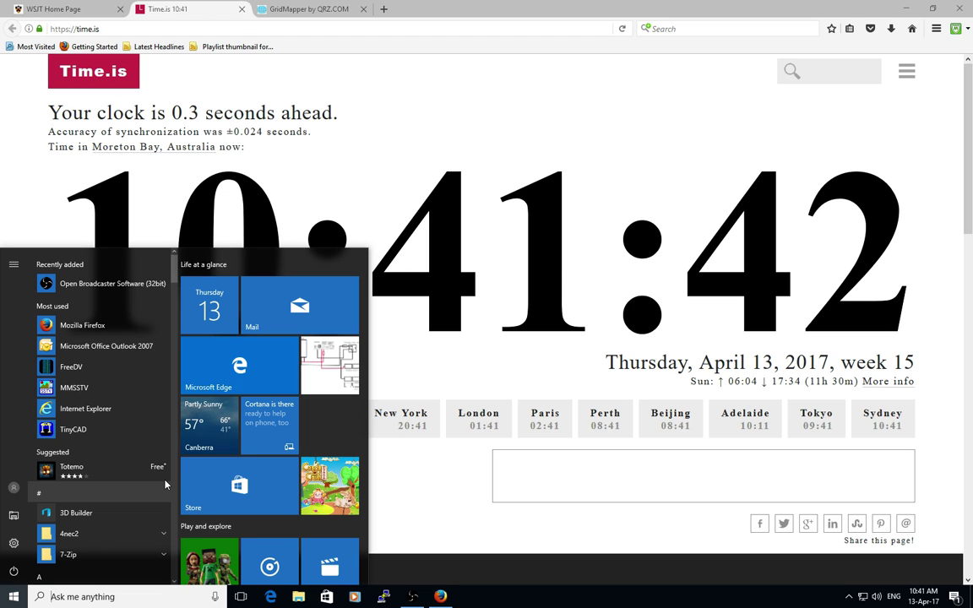
pyautogui.scroll(-15, 101, 422)
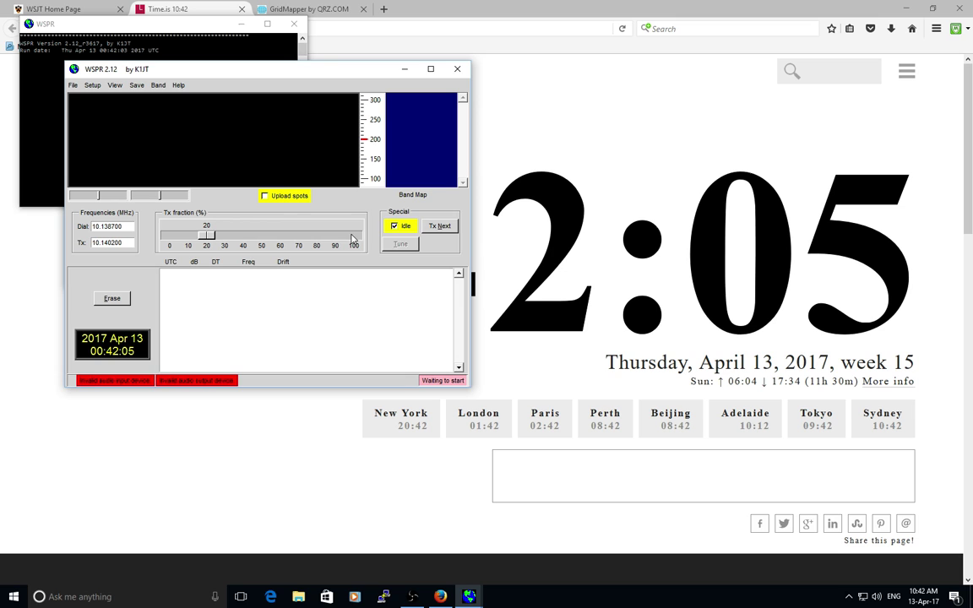
pyautogui.moveTo(246, 77); pyautogui.dragTo(574, 97)
pyautogui.moveTo(118, 75); pyautogui.dragTo(456, 140)
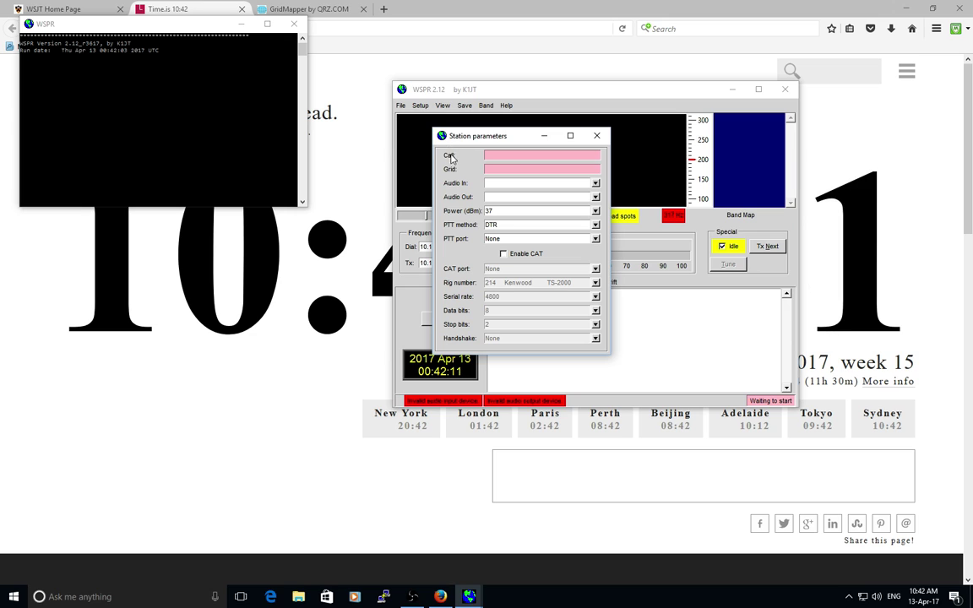
# Enter the station's call sign in the Station parameters.
pyautogui.click(492, 155)
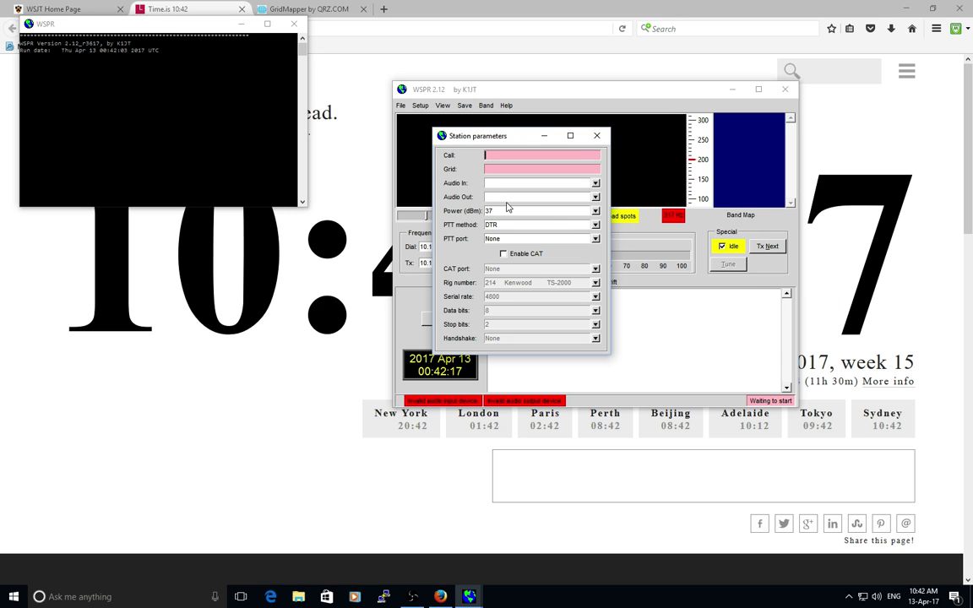
pyautogui.write('Vk4')
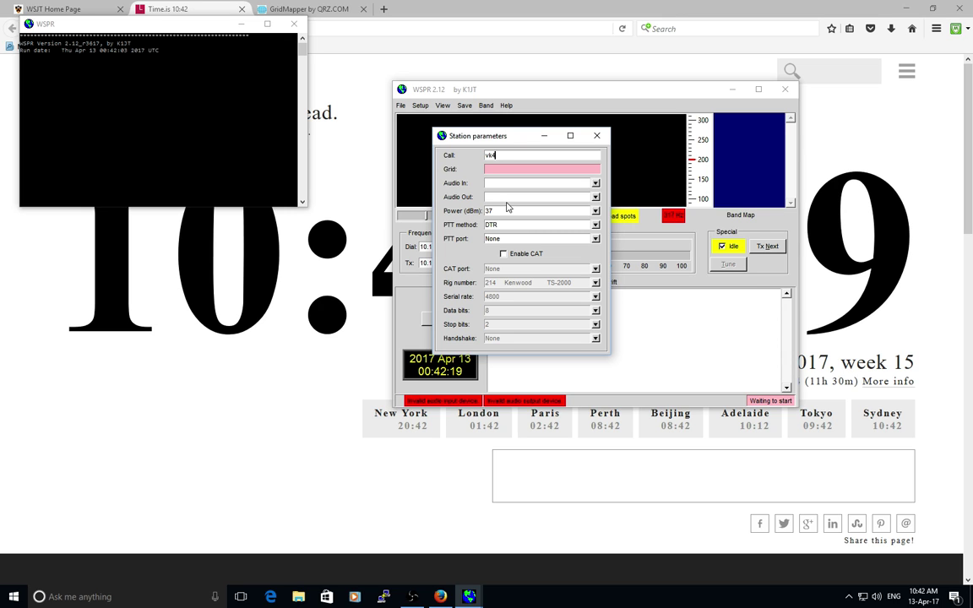
pyautogui.write('kws')
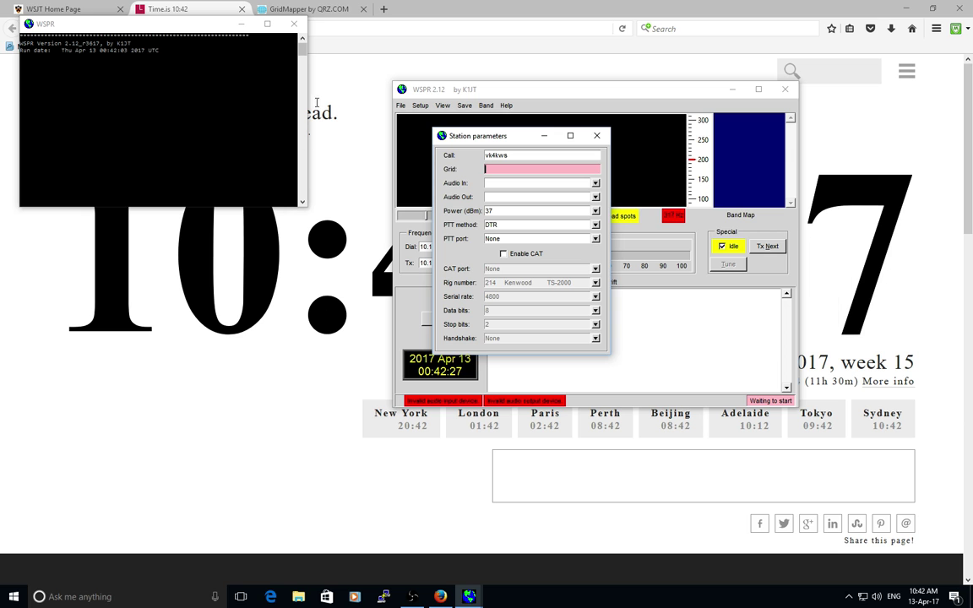
# Look up the station's grid square in QRZ GridMapper and enter qg56fn as the Grid in WSPR's Station parameters.
pyautogui.click(310, 10)
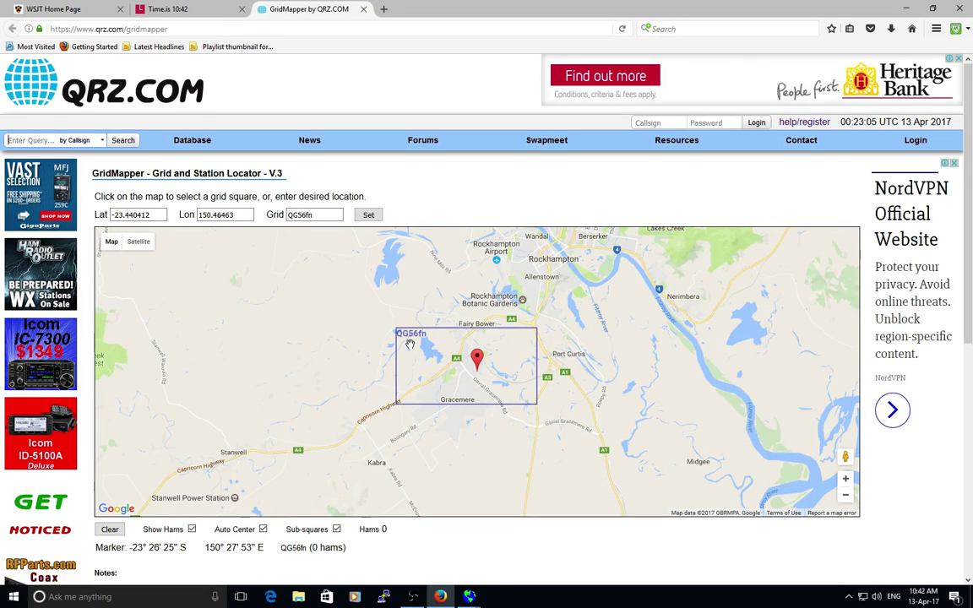
pyautogui.moveTo(468, 599)
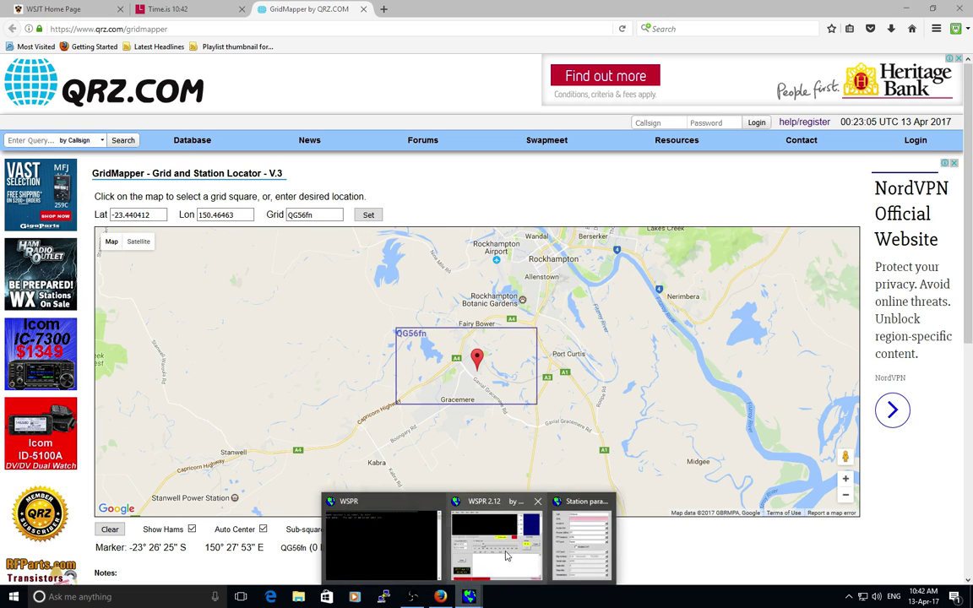
pyautogui.click(575, 548)
pyautogui.moveTo(523, 143); pyautogui.dragTo(644, 165)
pyautogui.write('qg56')
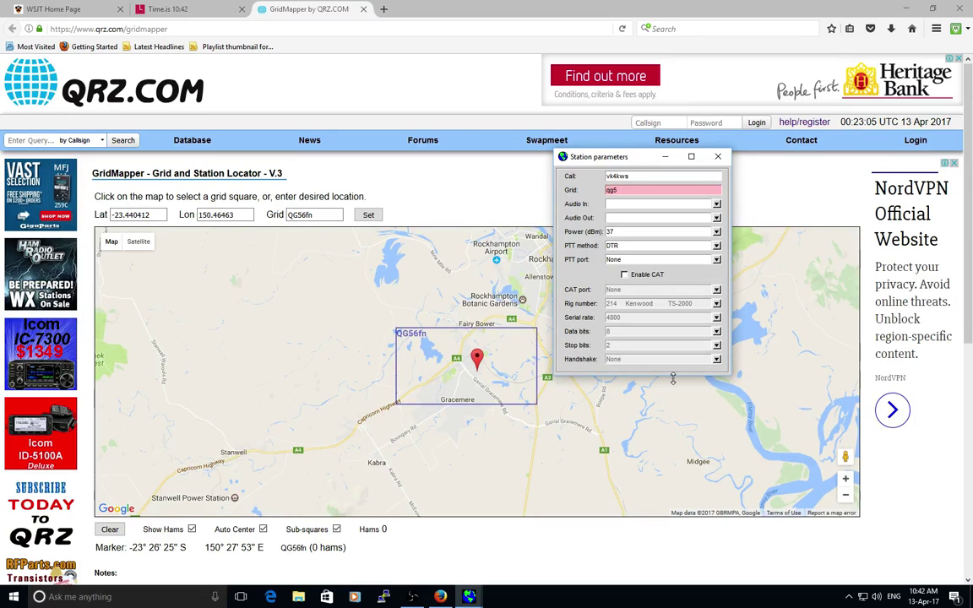
pyautogui.write('fn')
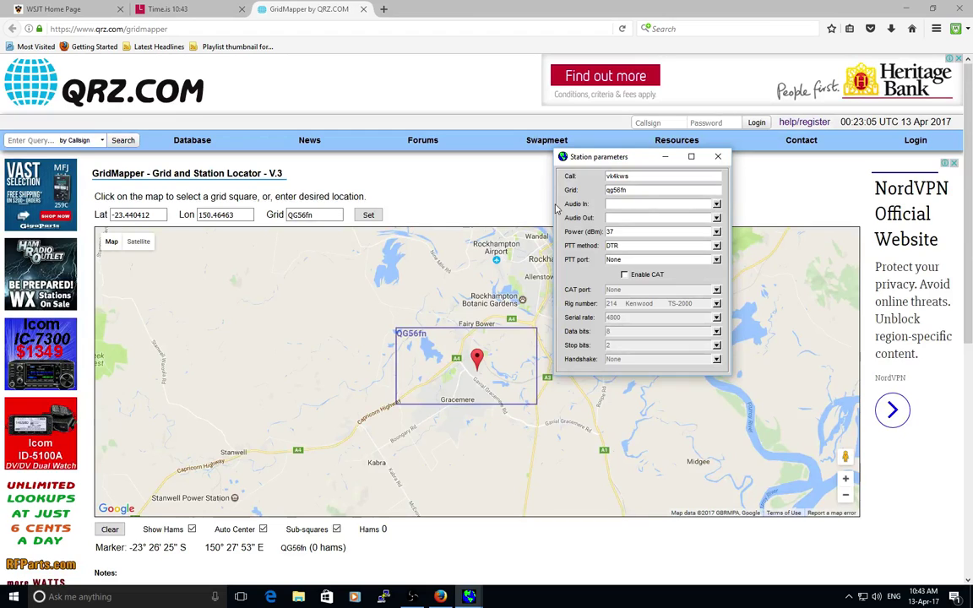
# Set Audio In to "2 Microphone (USB Audio Device)" and Audio Out to "5 Speakers (USB Audio Device)", then put away the Station parameters.
pyautogui.click(716, 204)
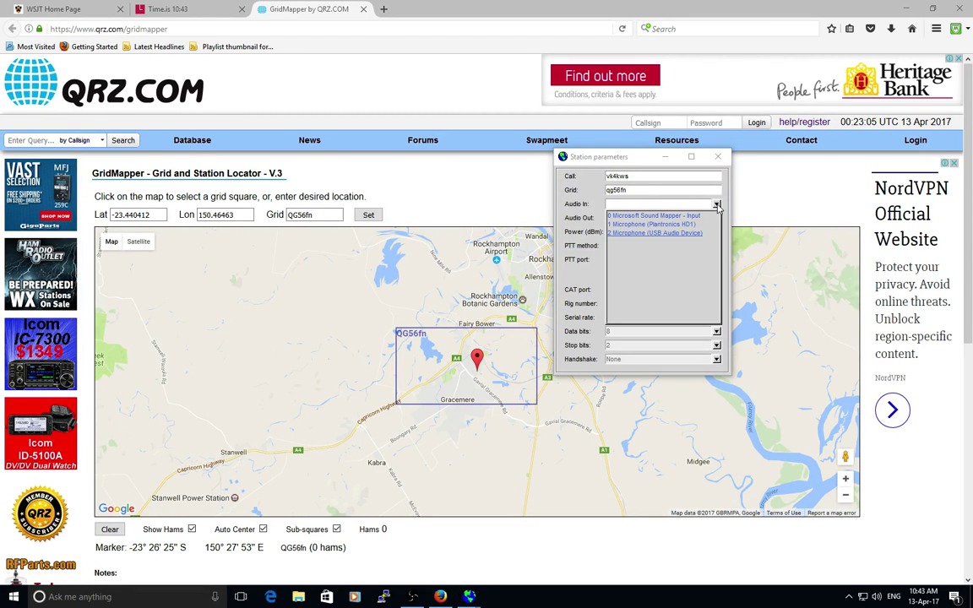
pyautogui.click(640, 233)
pyautogui.moveTo(625, 156); pyautogui.dragTo(462, 89)
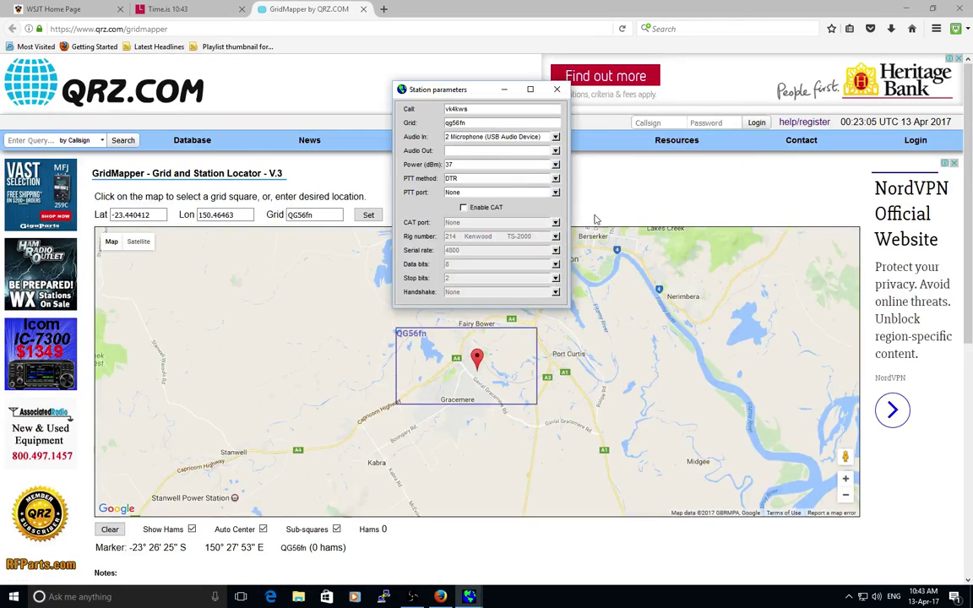
pyautogui.click(556, 151)
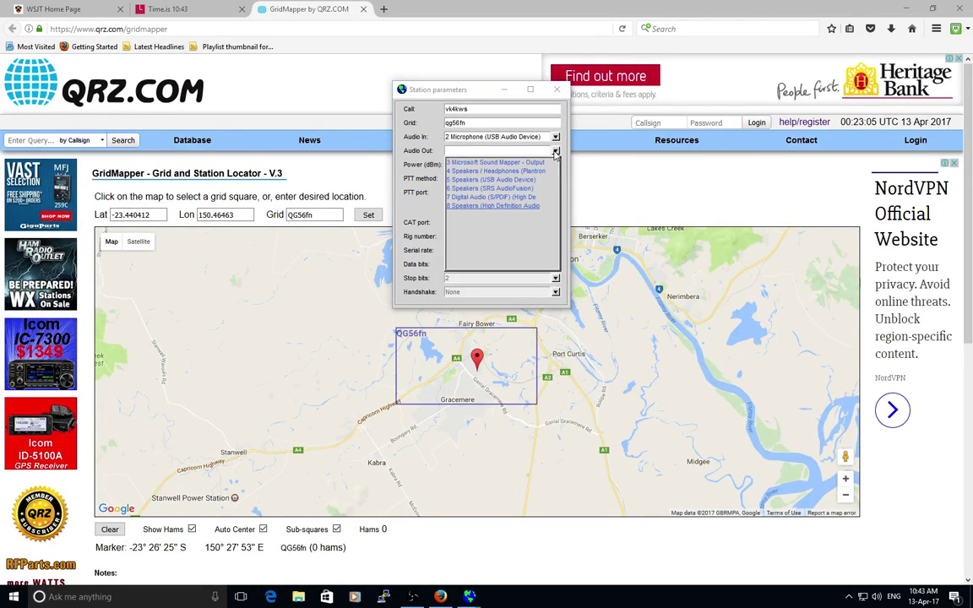
pyautogui.click(508, 180)
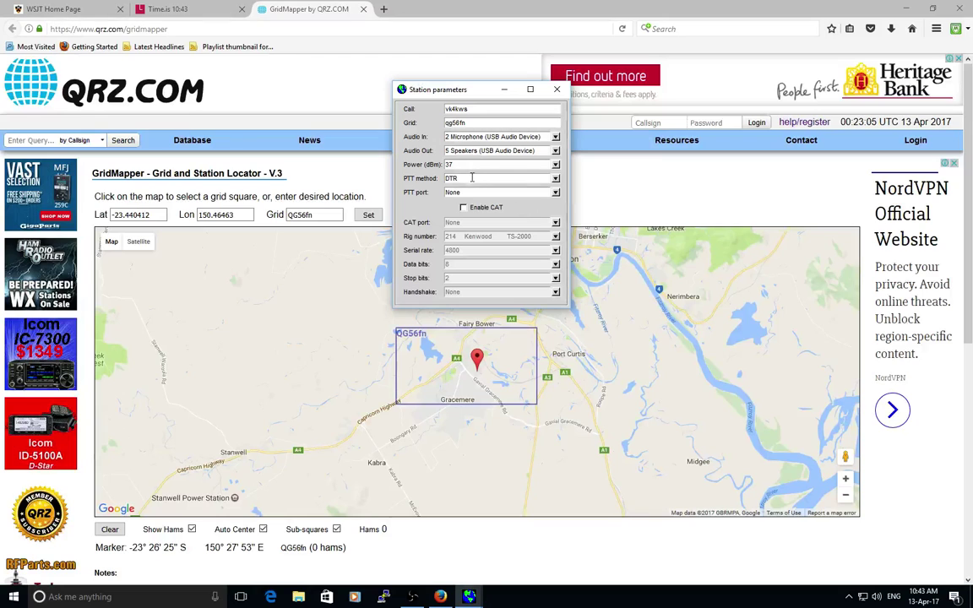
pyautogui.moveTo(455, 165)
pyautogui.click(503, 88)
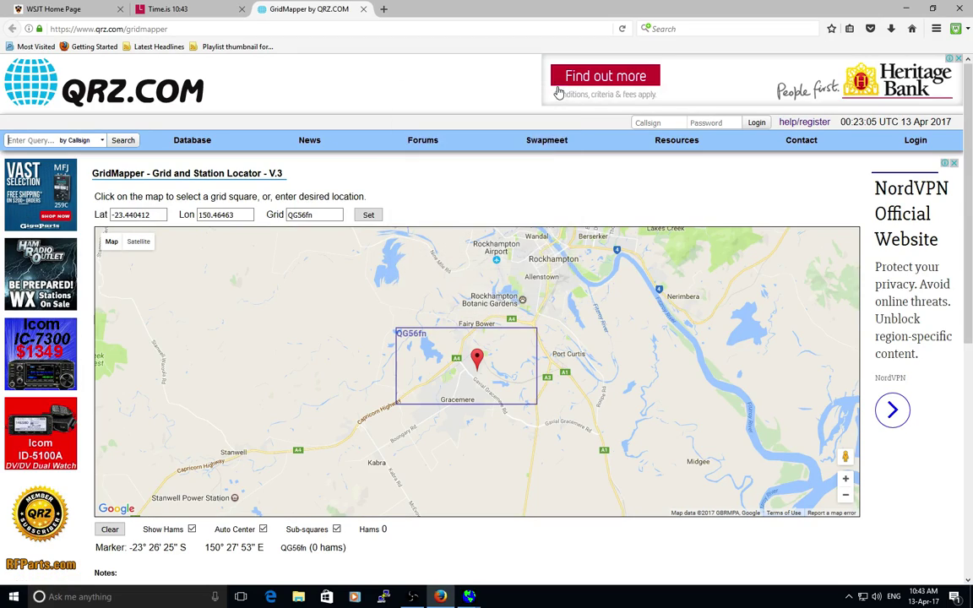
# In the main WSPR window, set the band to 20 m and enable Upload spots.
pyautogui.moveTo(469, 596)
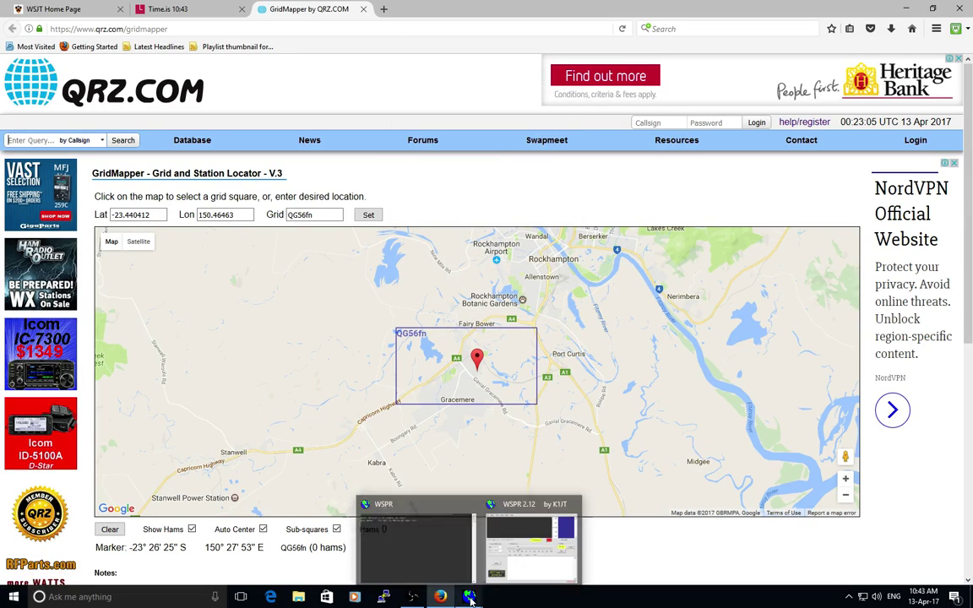
pyautogui.click(498, 554)
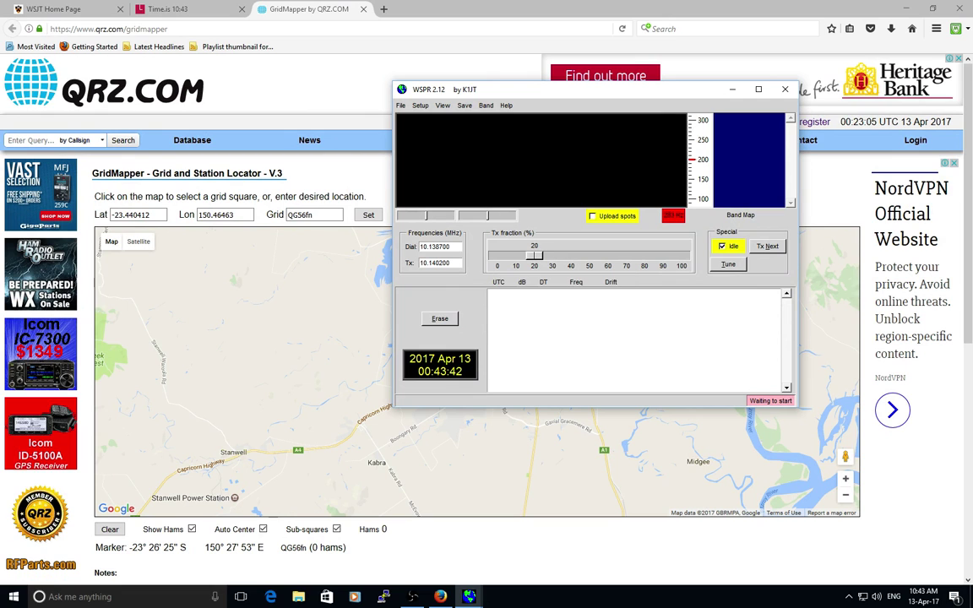
pyautogui.click(487, 105)
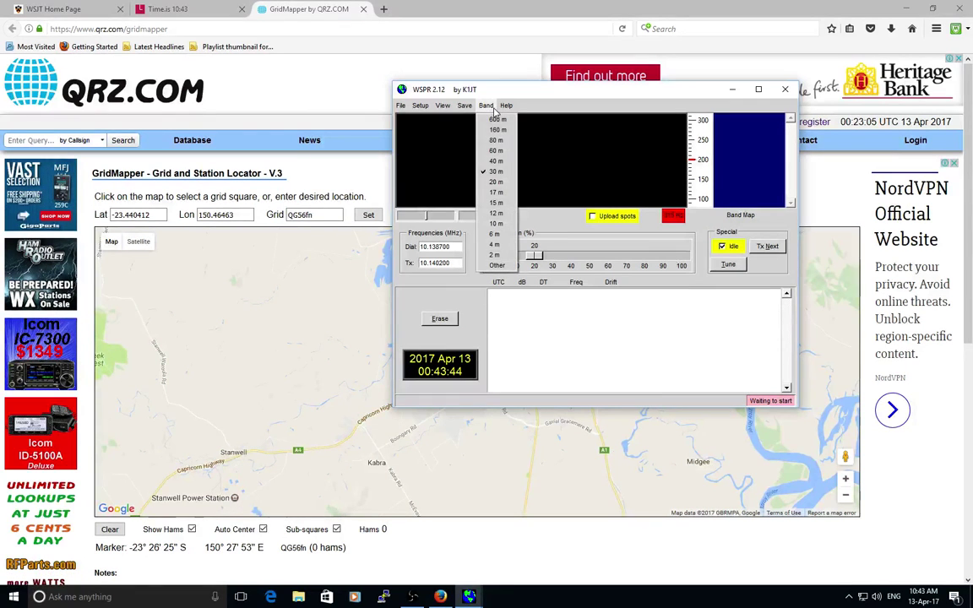
pyautogui.click(495, 182)
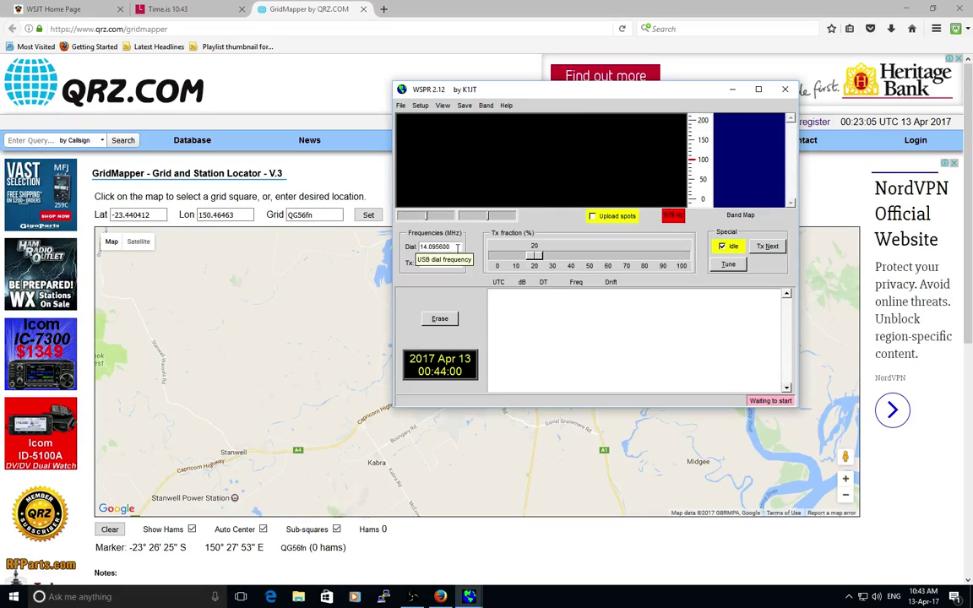
pyautogui.click(593, 217)
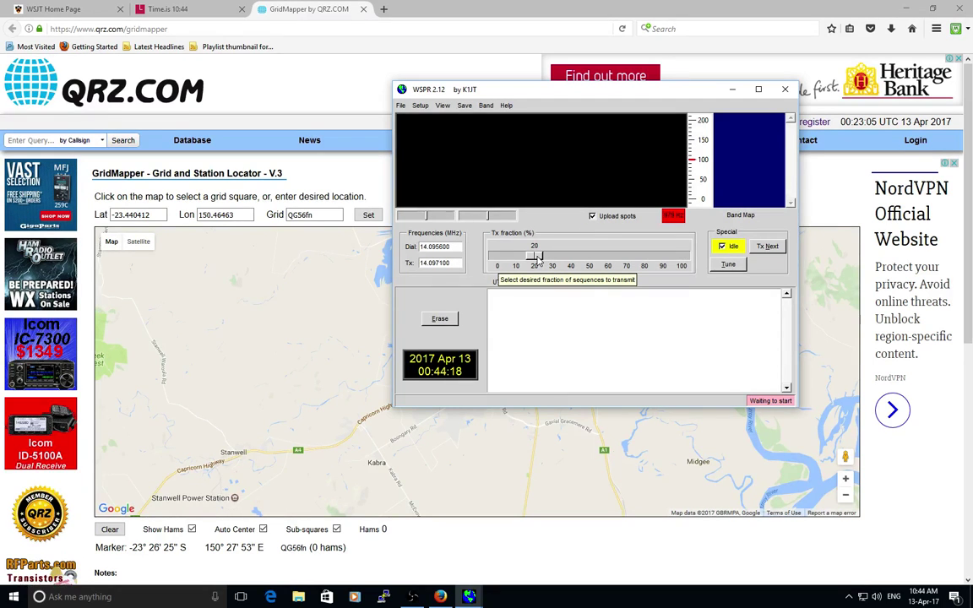
# Set the Tx fraction to 30% and turn off Idle.
pyautogui.click(547, 257)
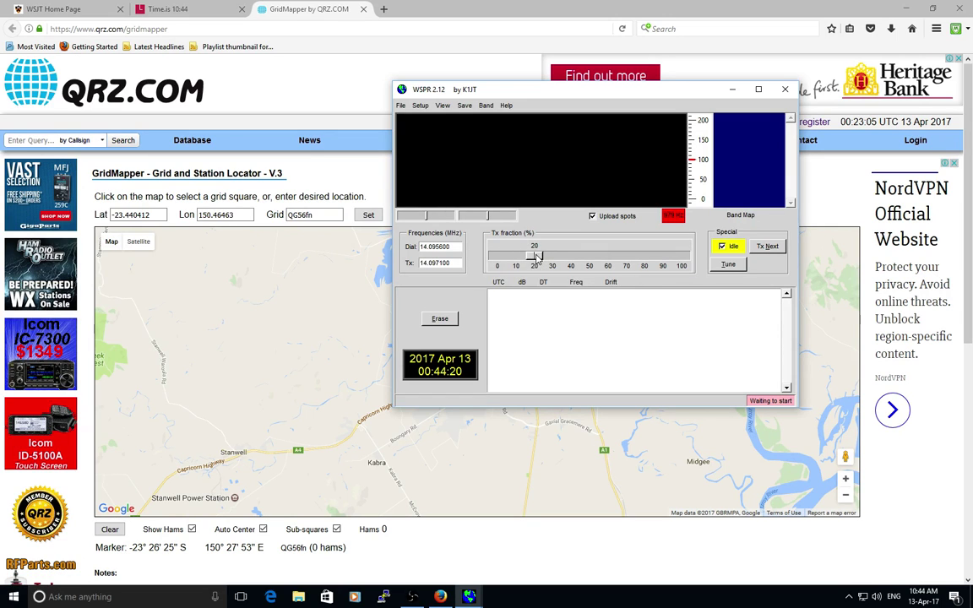
pyautogui.moveTo(547, 257); pyautogui.dragTo(553, 259)
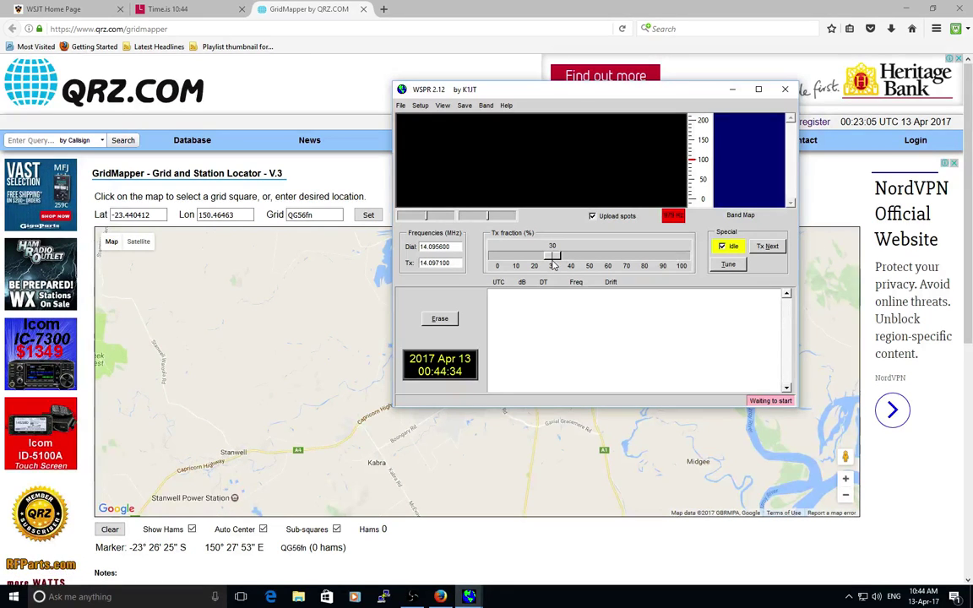
pyautogui.moveTo(553, 256); pyautogui.dragTo(496, 262)
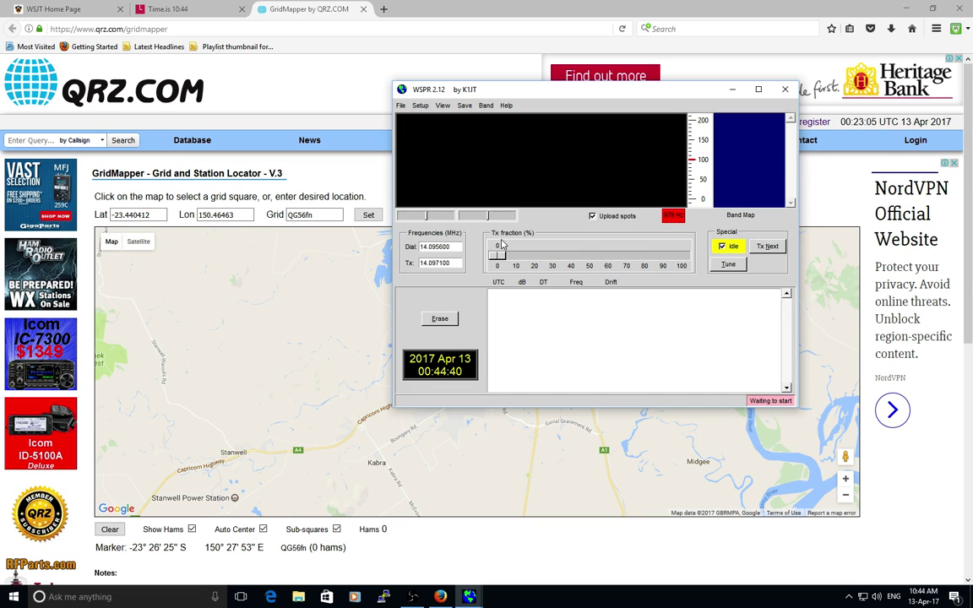
pyautogui.moveTo(497, 257); pyautogui.dragTo(559, 270)
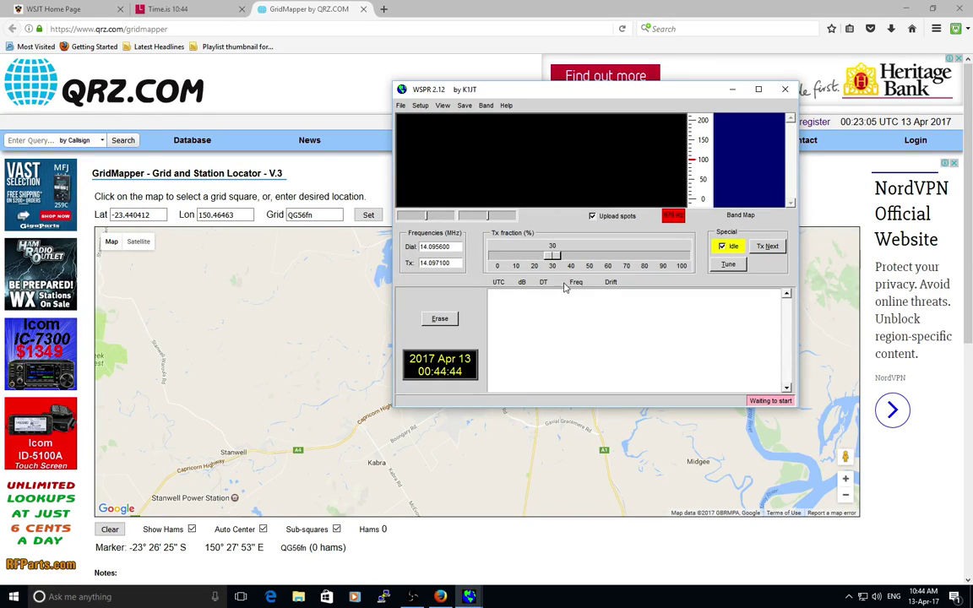
pyautogui.click(722, 248)
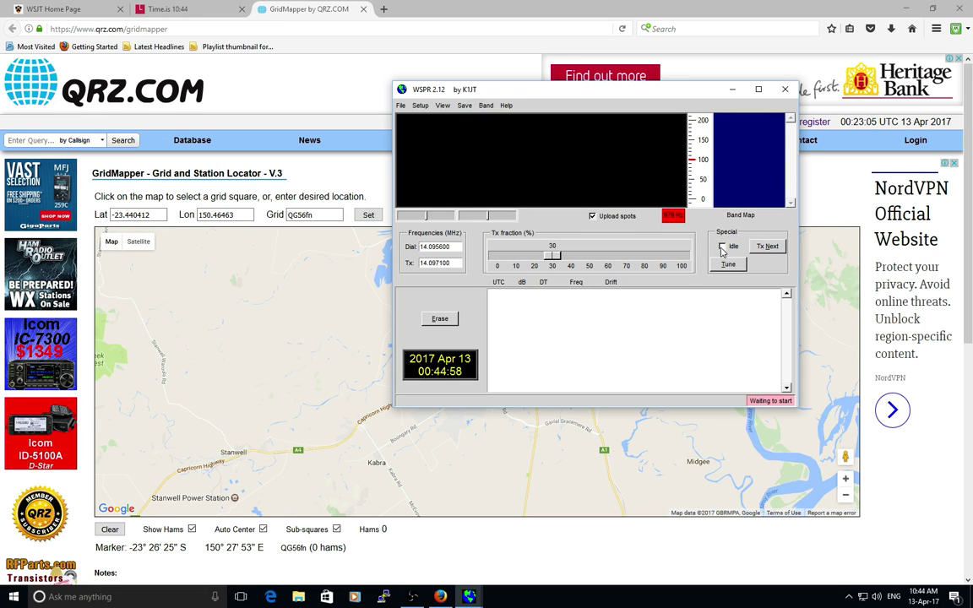